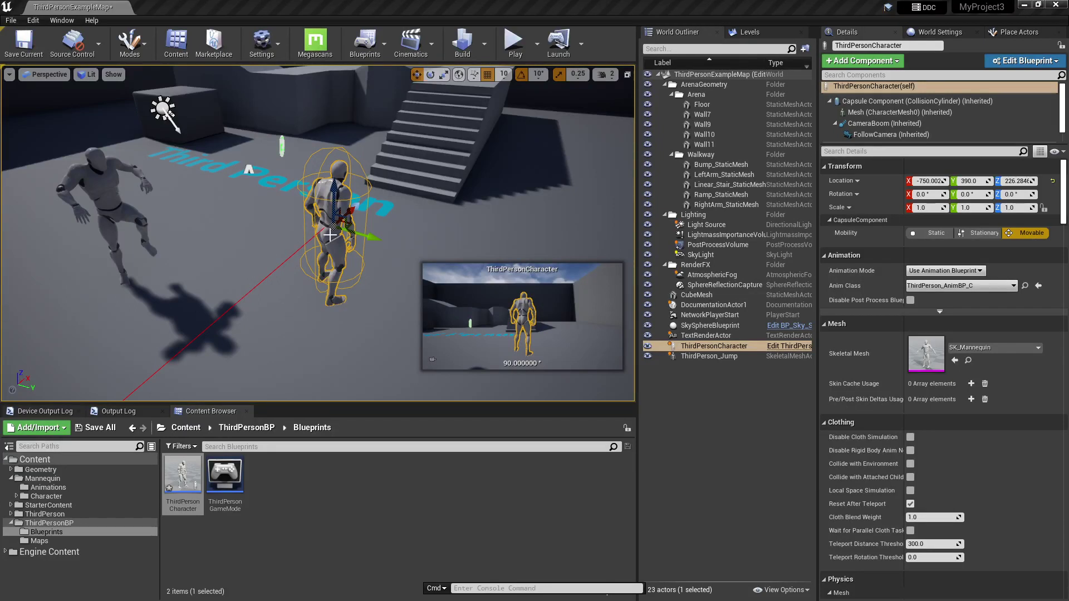
- Rotate the Light Source directional light about its vertical axis to a Z rotation of about 77.7°
mouse_move(340, 263)
right_mouse_down()
mouse_move(350, 263)
mouse_move(331, 253)
mouse_move(350, 257)
right_mouse_up()
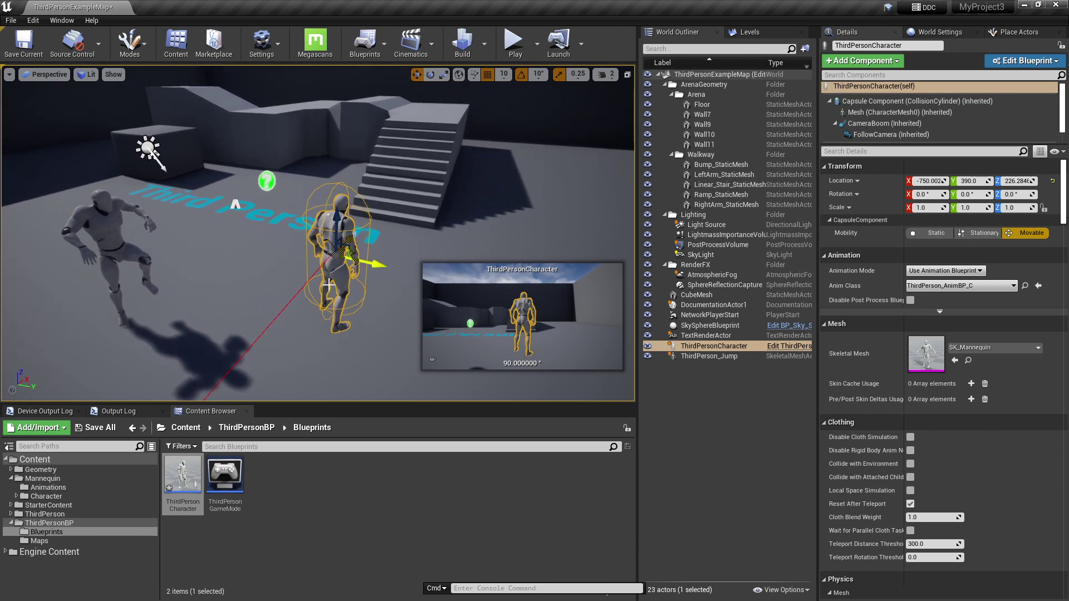
left_click(701, 228)
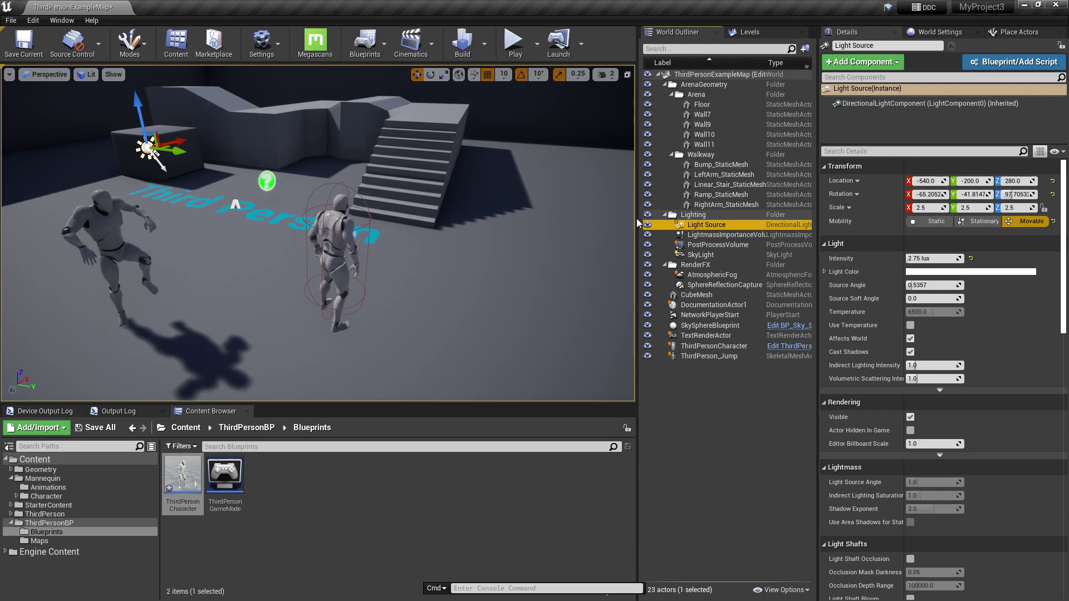
left_click_drag(637, 216, 523, 217)
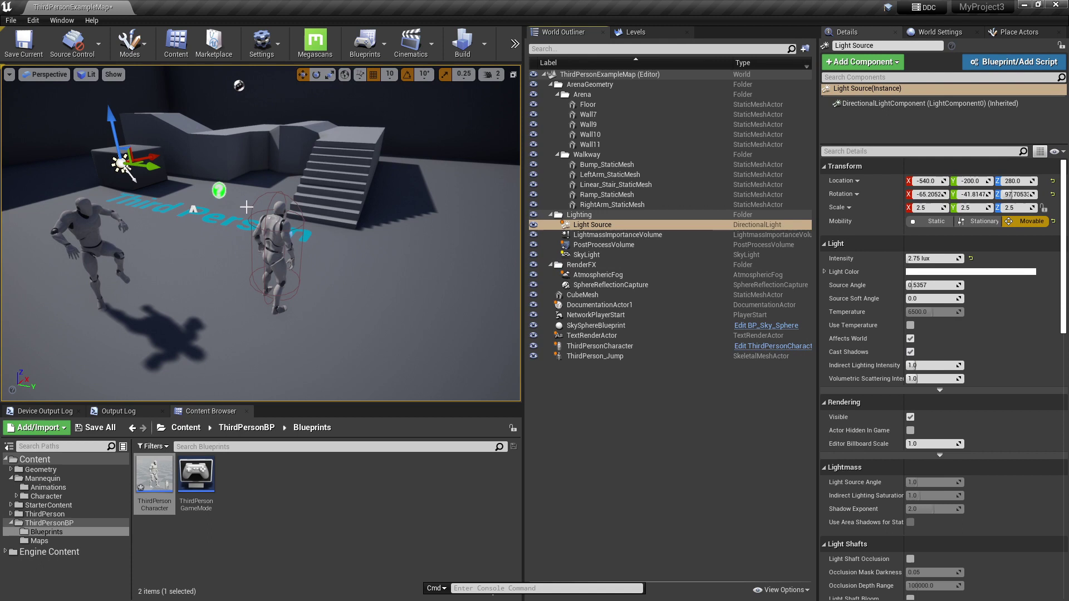
key("e")
right_click_drag(453, 250, 429, 252)
left_click_drag(167, 170, 309, 248)
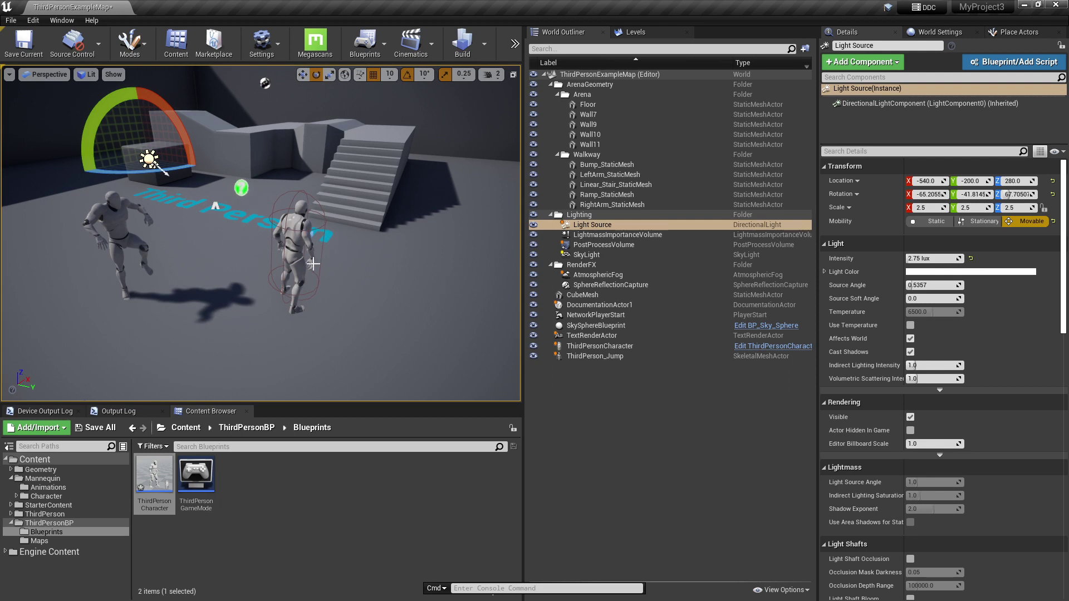
left_click_drag(167, 170, 303, 252)
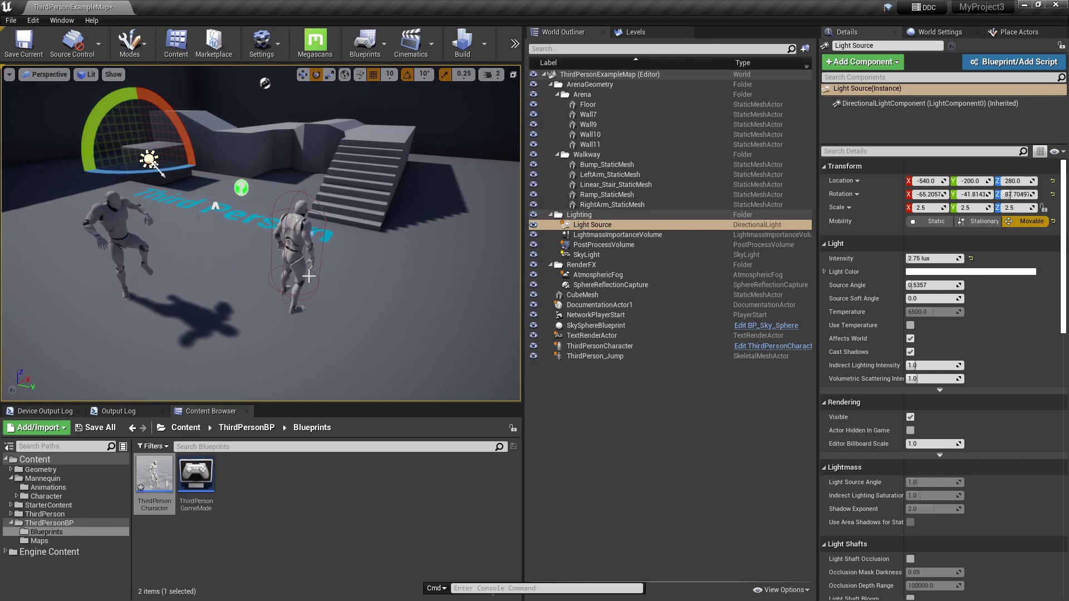
left_click_drag(164, 170, 203, 197)
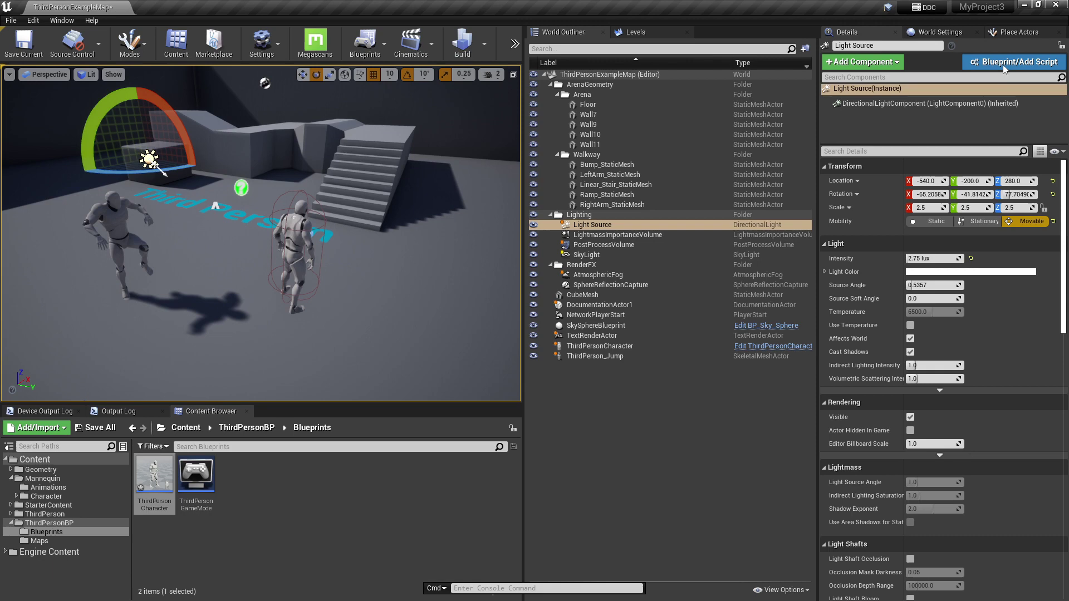
- Place a point light on the floor beside the standing character, raise it, and delete it
left_click(1015, 33)
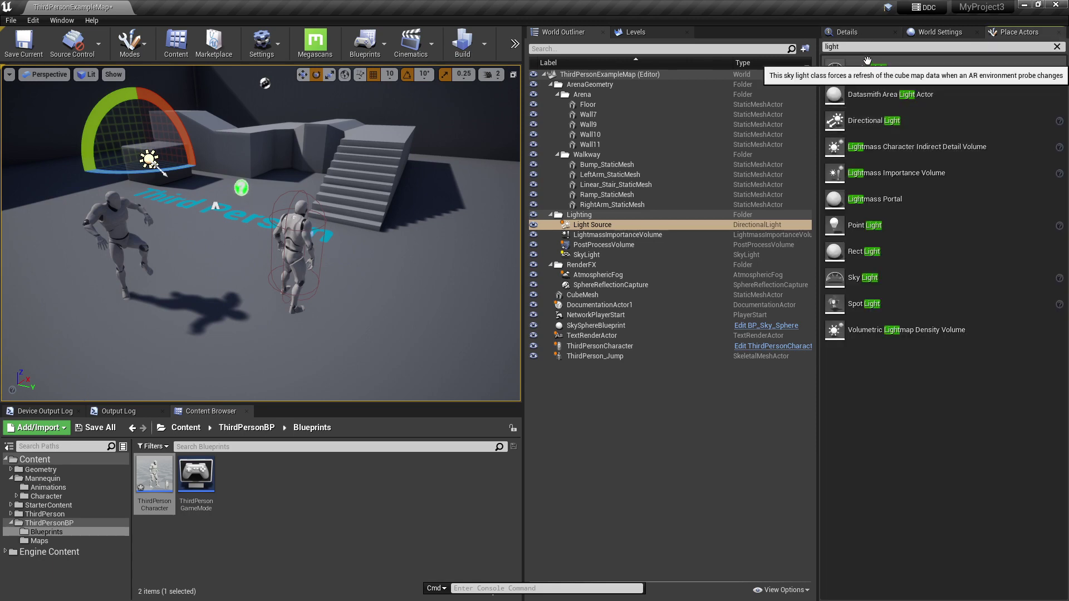
left_click_drag(863, 226, 267, 305)
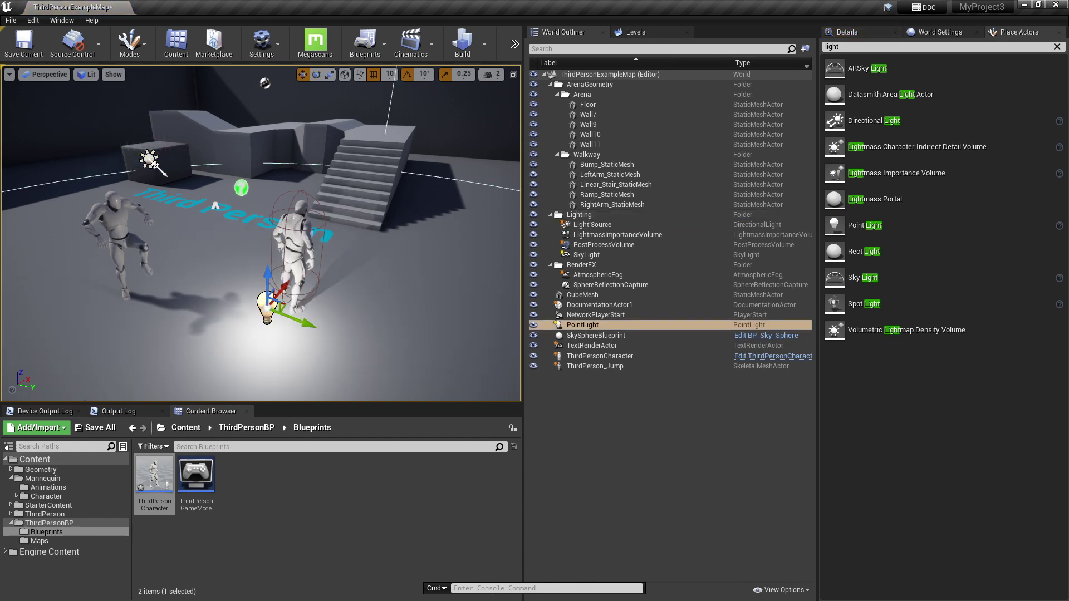
right_click_drag(267, 305, 263, 305)
left_click_drag(272, 278, 268, 224)
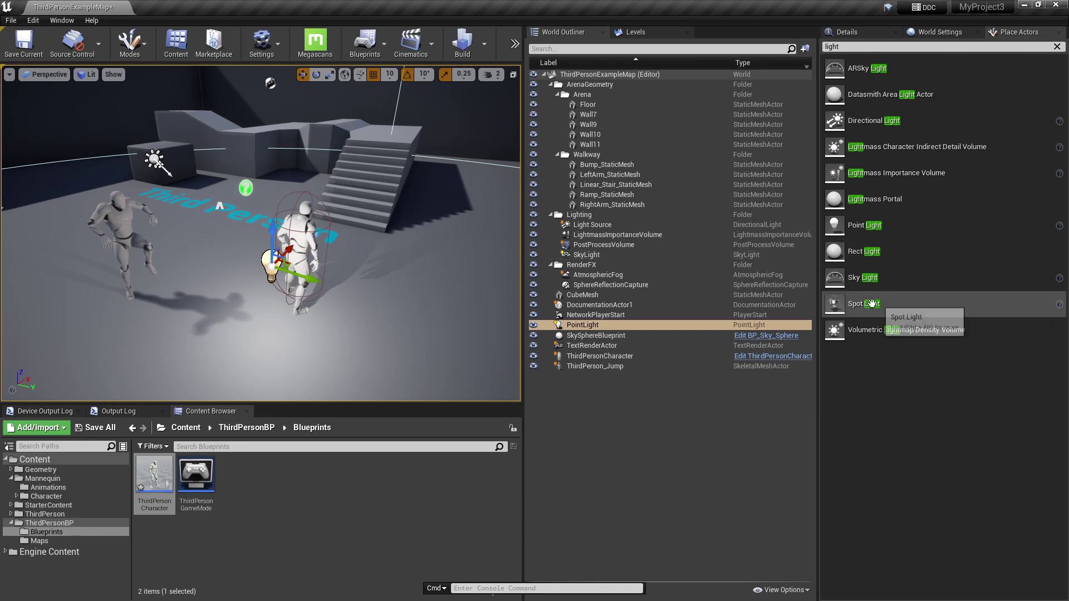
key("Delete")
- Place a rect light beside the standing character, move it upward, and delete it
left_click_drag(852, 251, 260, 283)
mouse_move(263, 242)
left_mouse_down()
mouse_move(265, 197)
mouse_move(271, 235)
left_mouse_up()
key("Delete")
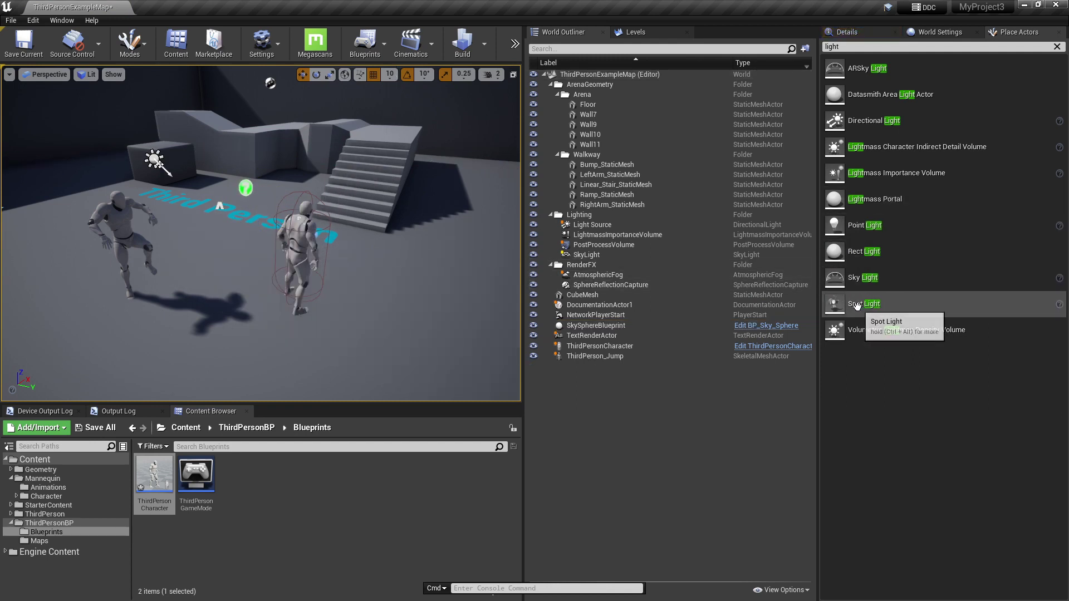
- Place a spot light at the standing character's feet, raise it above the head, and delete it
left_click_drag(878, 306, 298, 298)
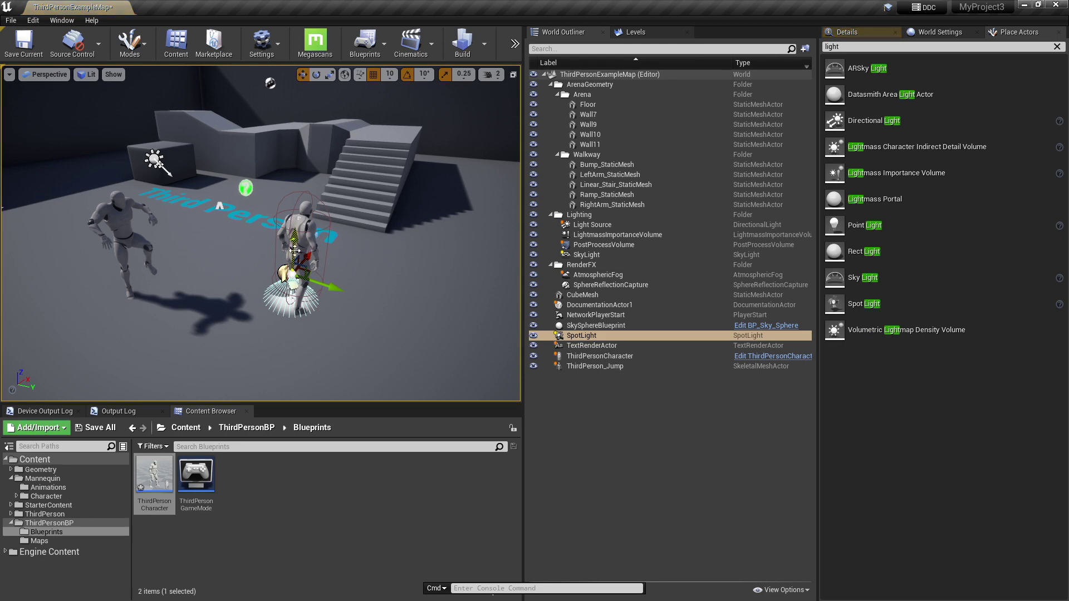
left_click_drag(296, 253, 323, 97)
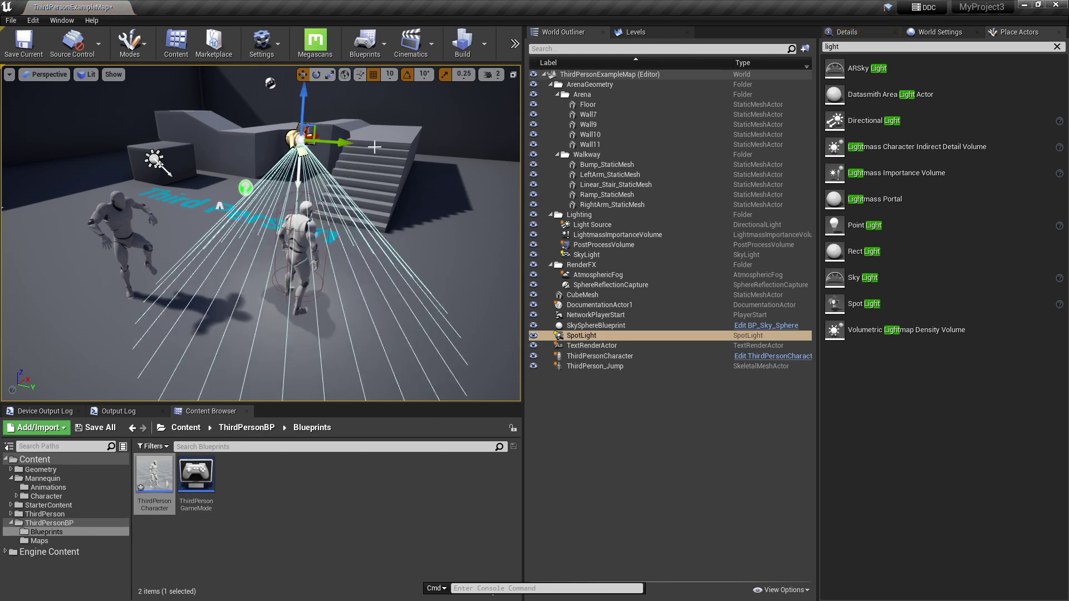
key("Delete")
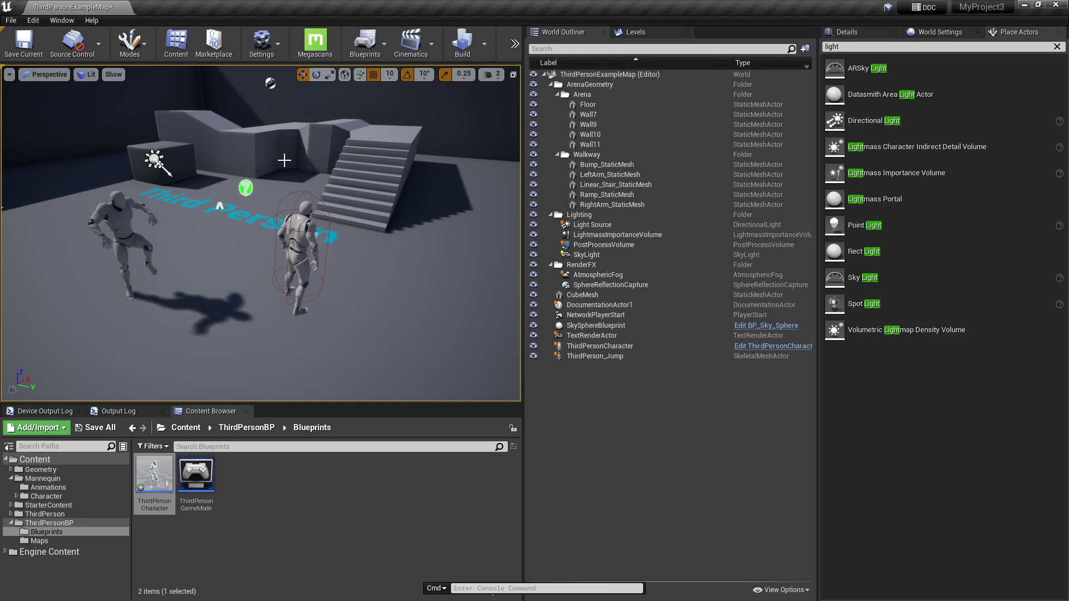
- Switch the viewport's Dynamic Shadows lighting component off and back on
right_click_drag(284, 160, 262, 167)
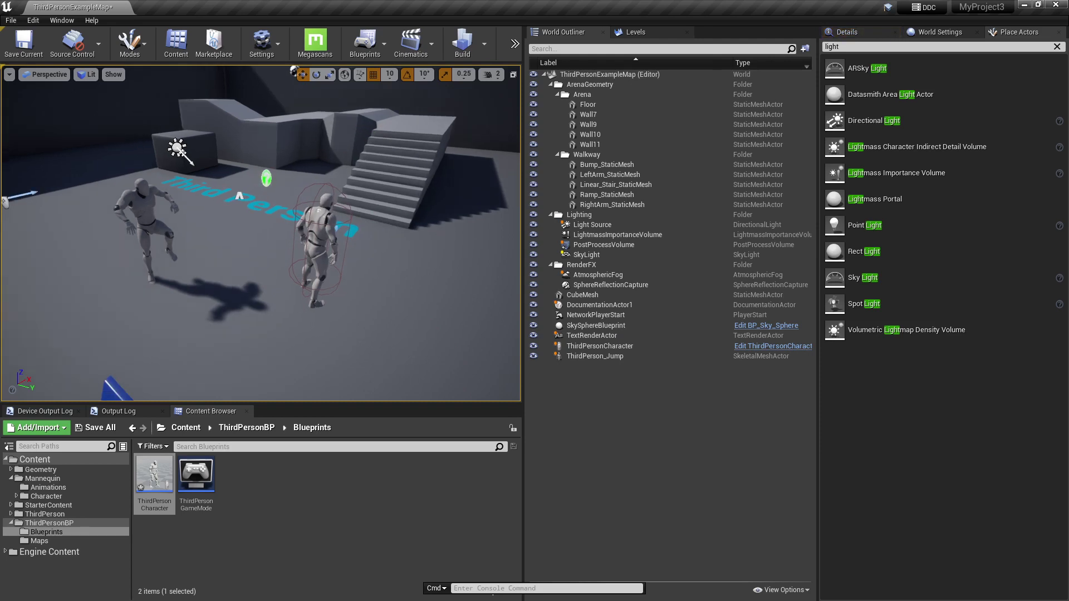
left_click(116, 78)
mouse_move(117, 346)
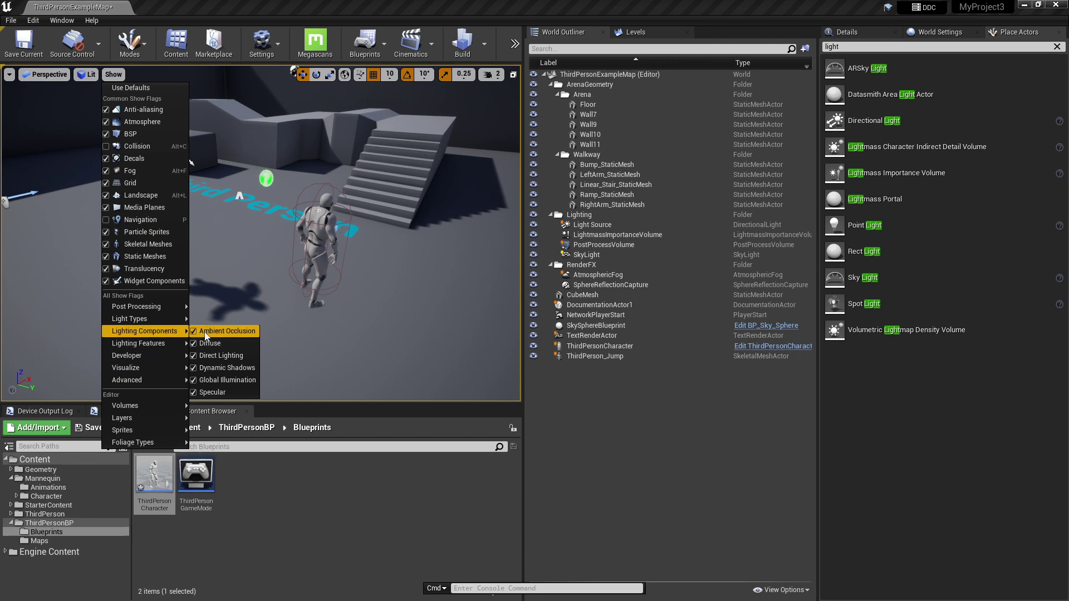
left_click(195, 368)
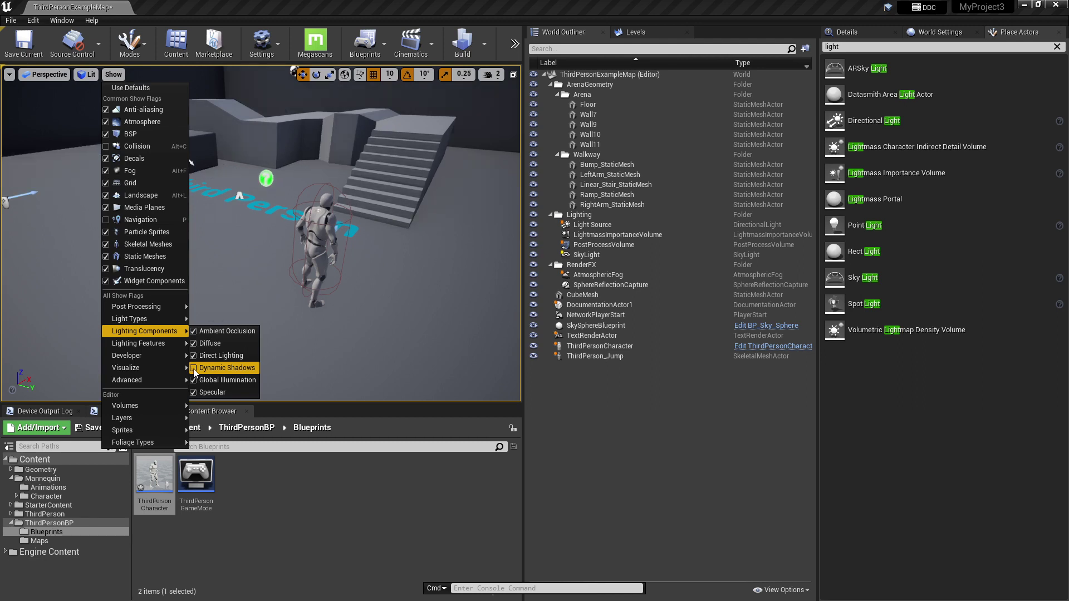
left_click(195, 368)
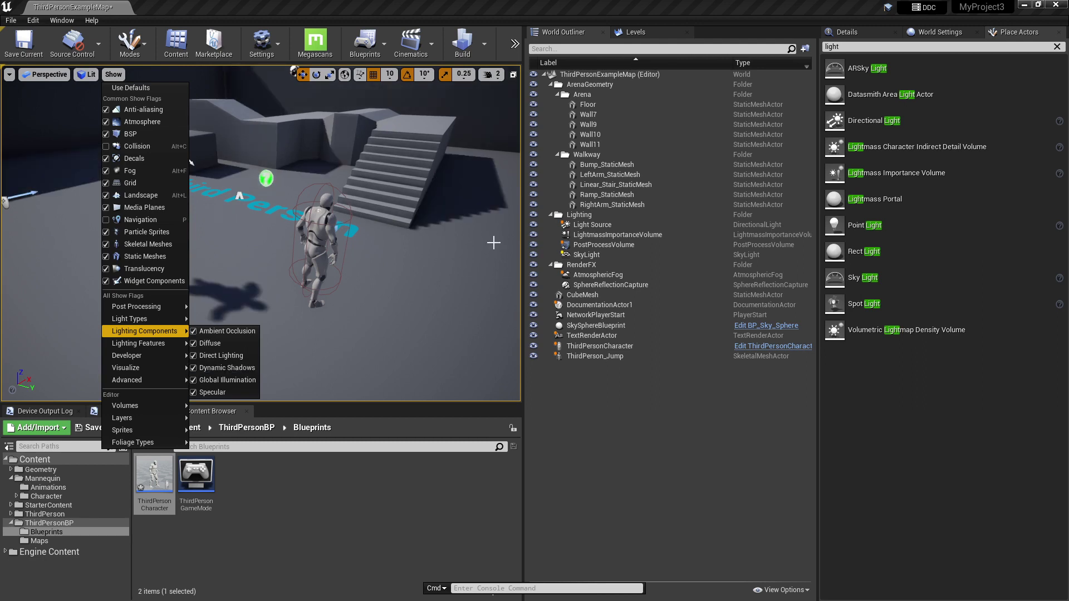
- Try Medium and High shadow quality in the engine scalability settings and set it back to Epic
left_click(268, 55)
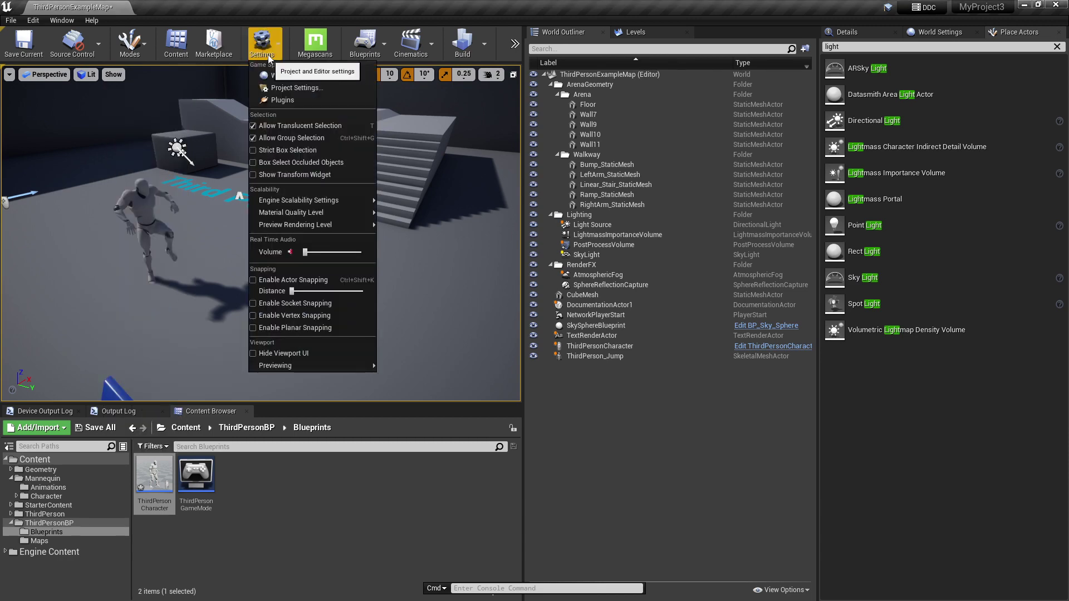
left_click(268, 55)
left_click(268, 58)
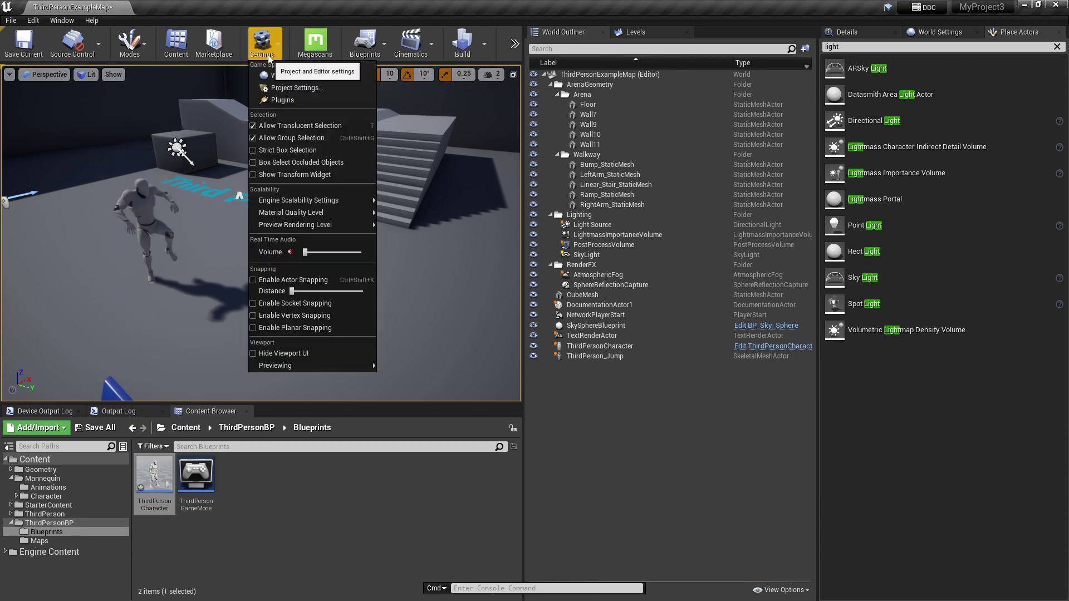
mouse_move(294, 201)
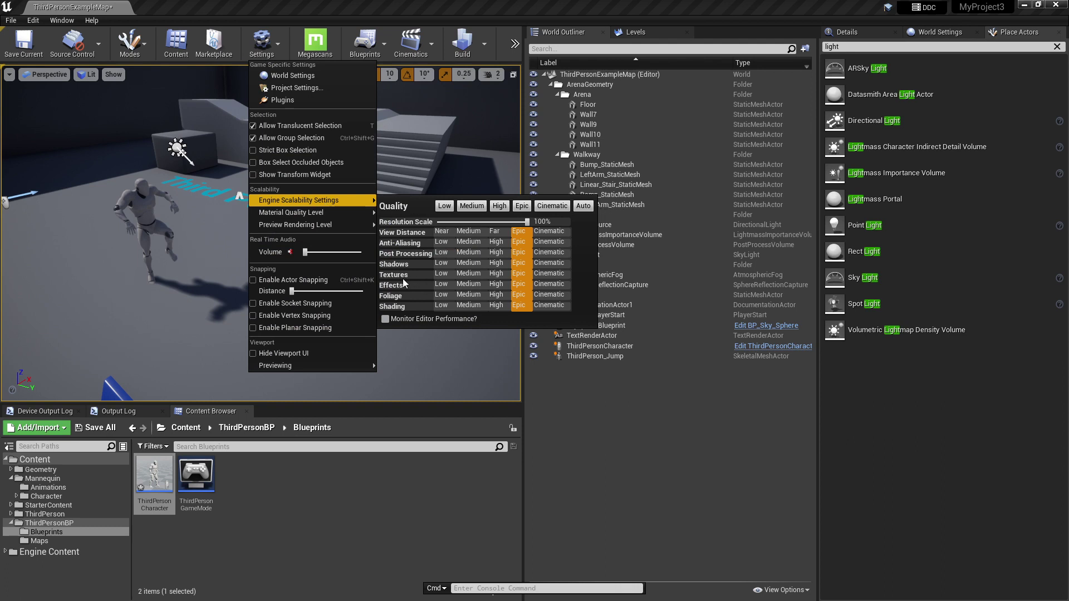
left_click(471, 265)
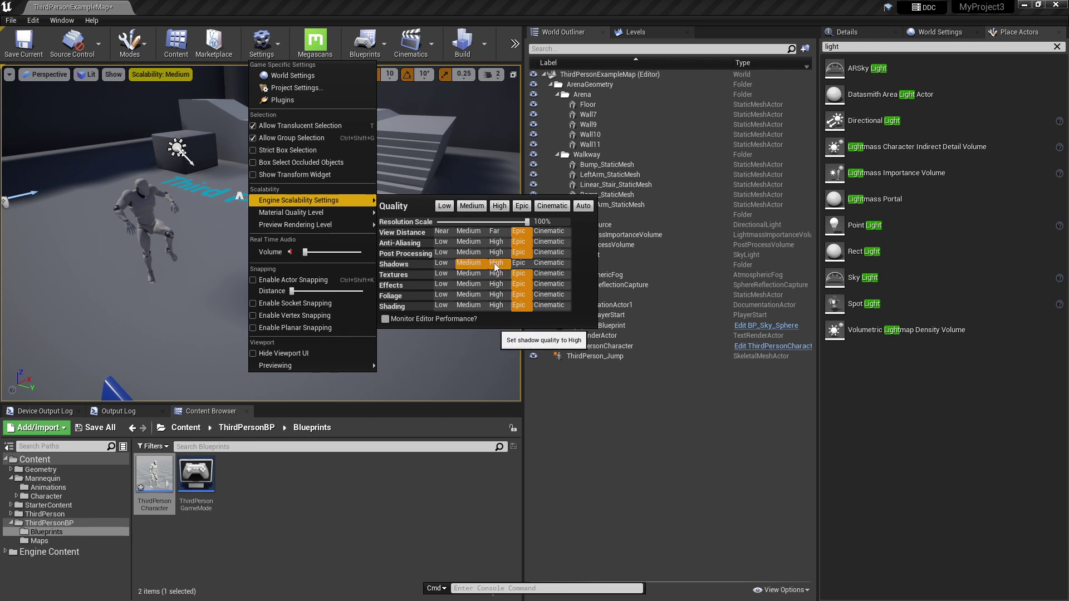
left_click(493, 263)
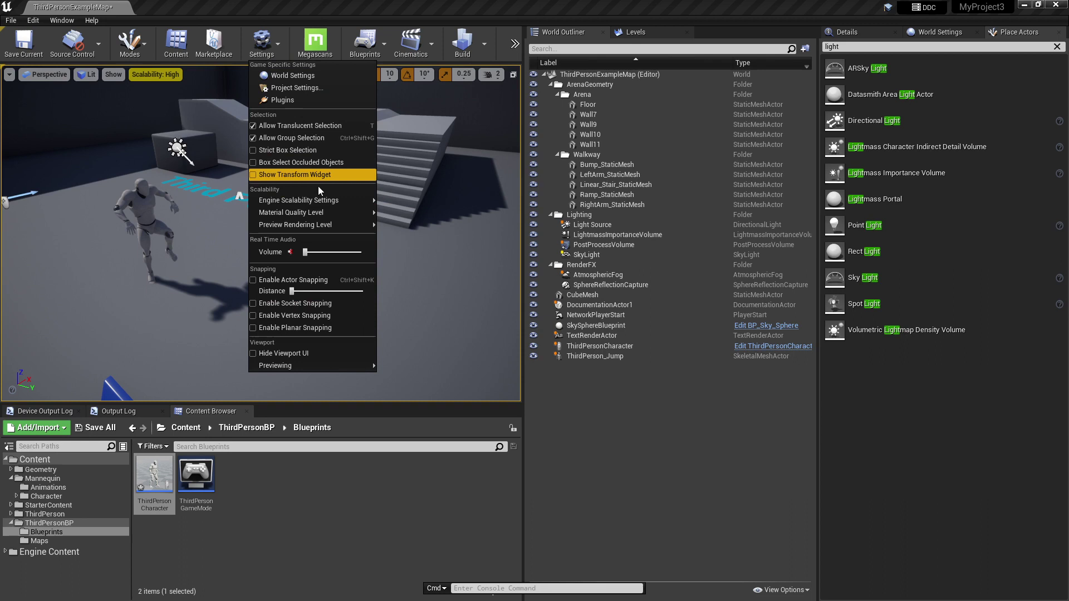
mouse_move(348, 216)
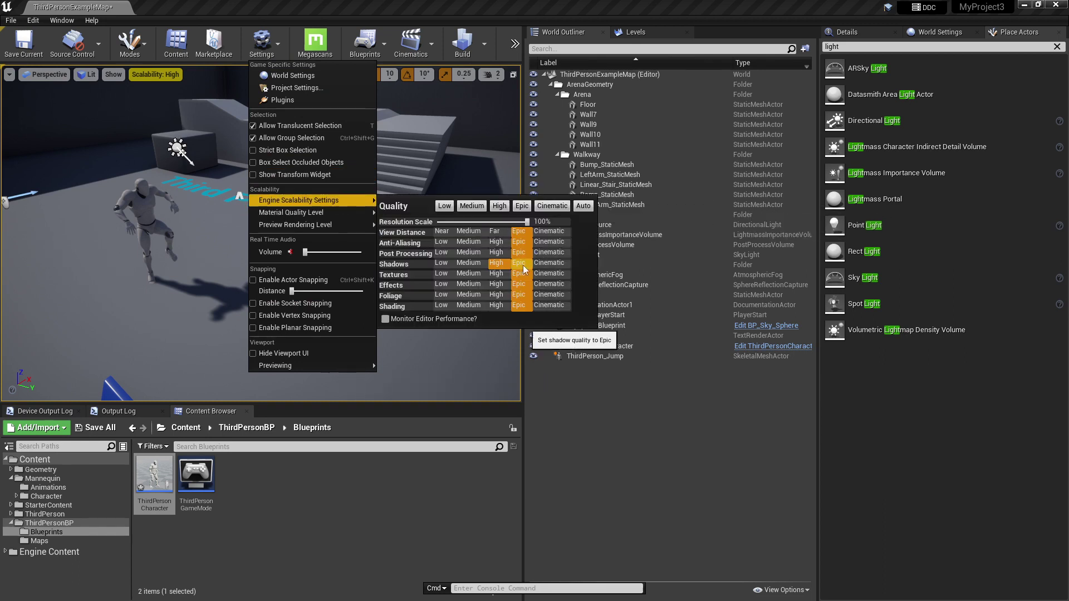
left_click(520, 265)
left_click(704, 427)
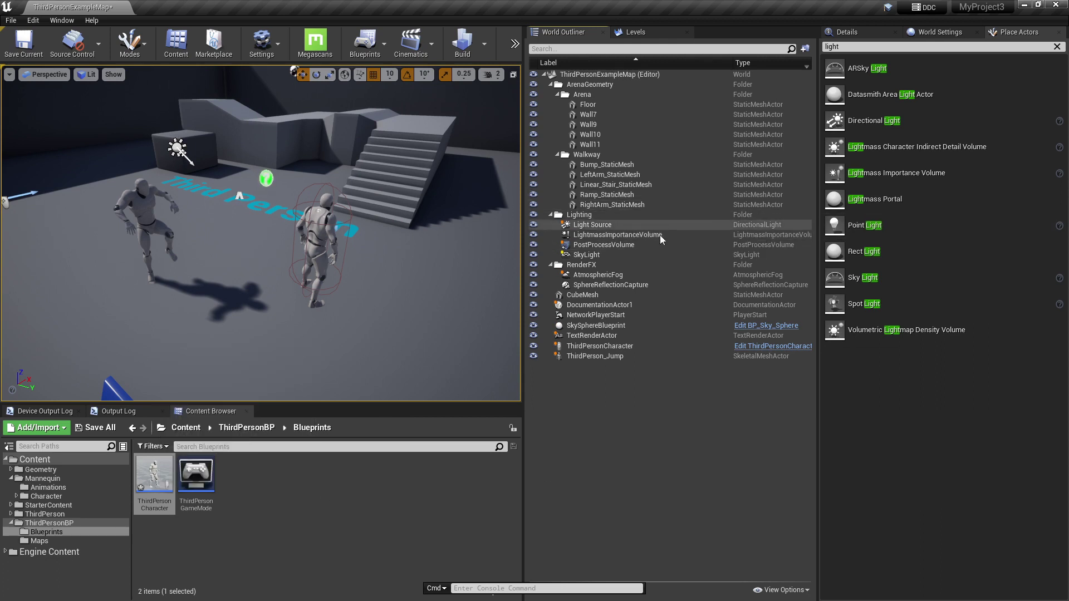
- Filter the Light Source's details by "channe" and examine the lighting channels of the light and of ThirdPersonCharacter
left_click(577, 226)
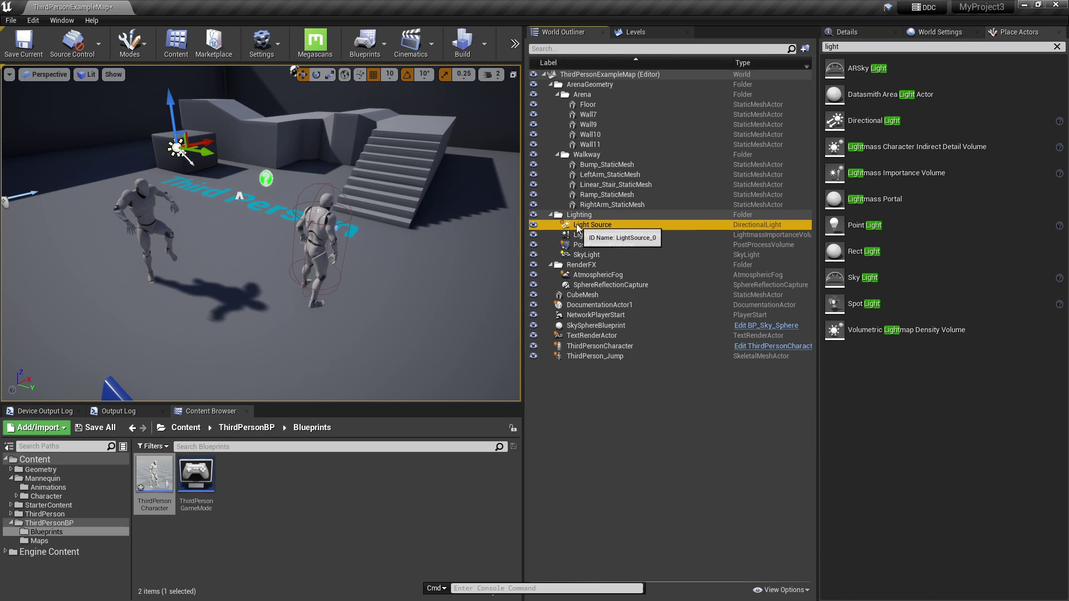
left_click(869, 32)
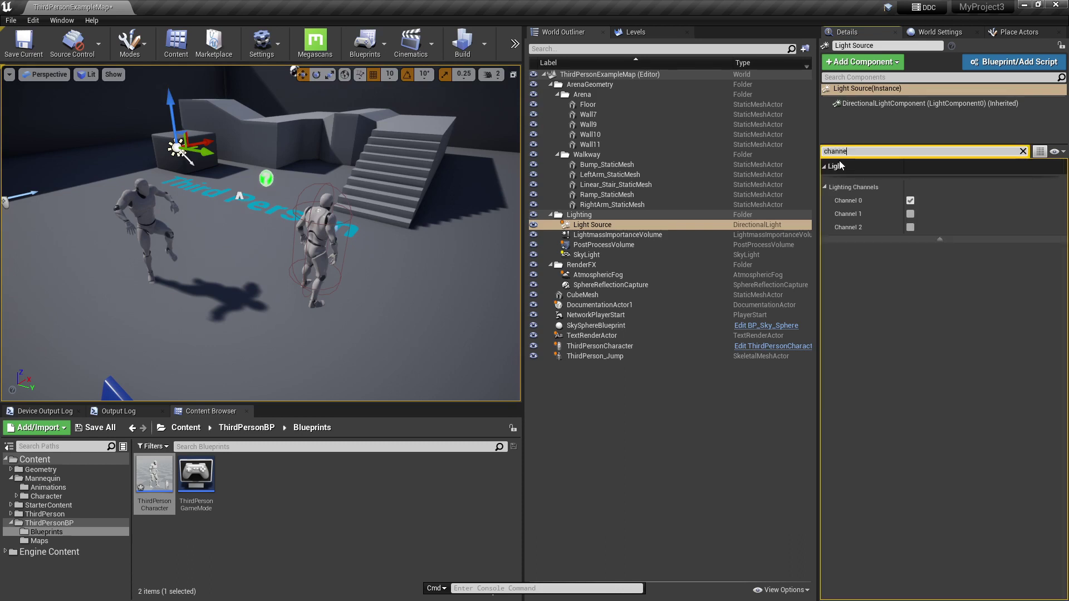
left_click(844, 198)
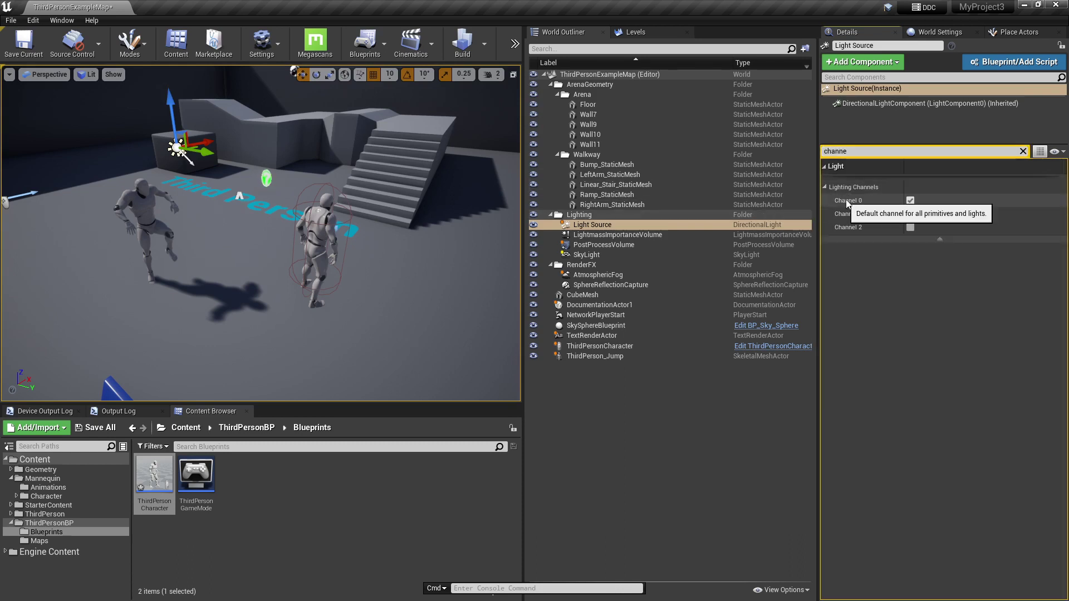
left_click(611, 227)
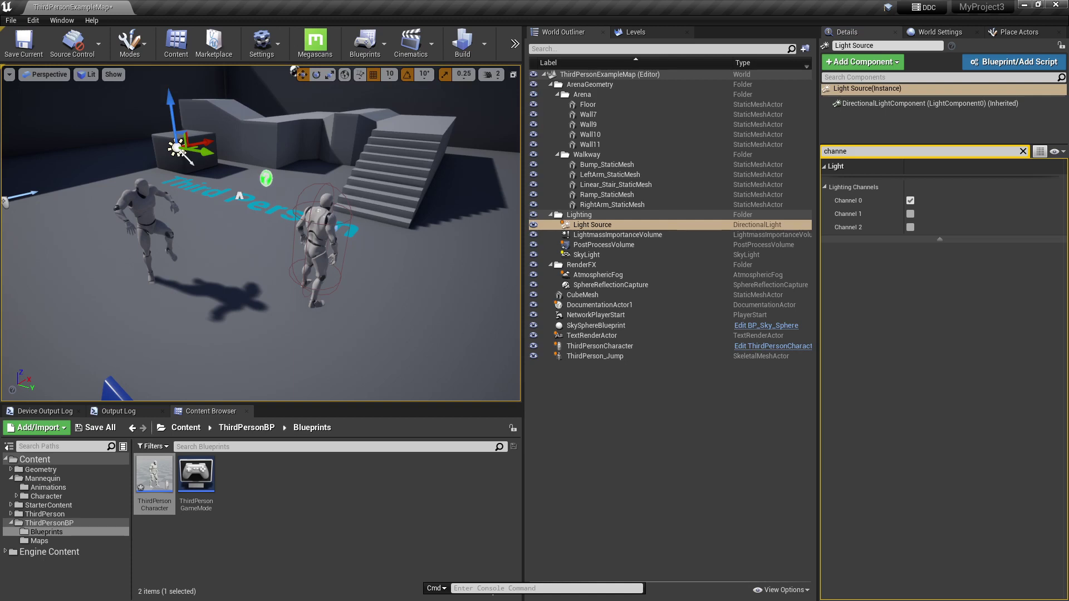
left_click(314, 251)
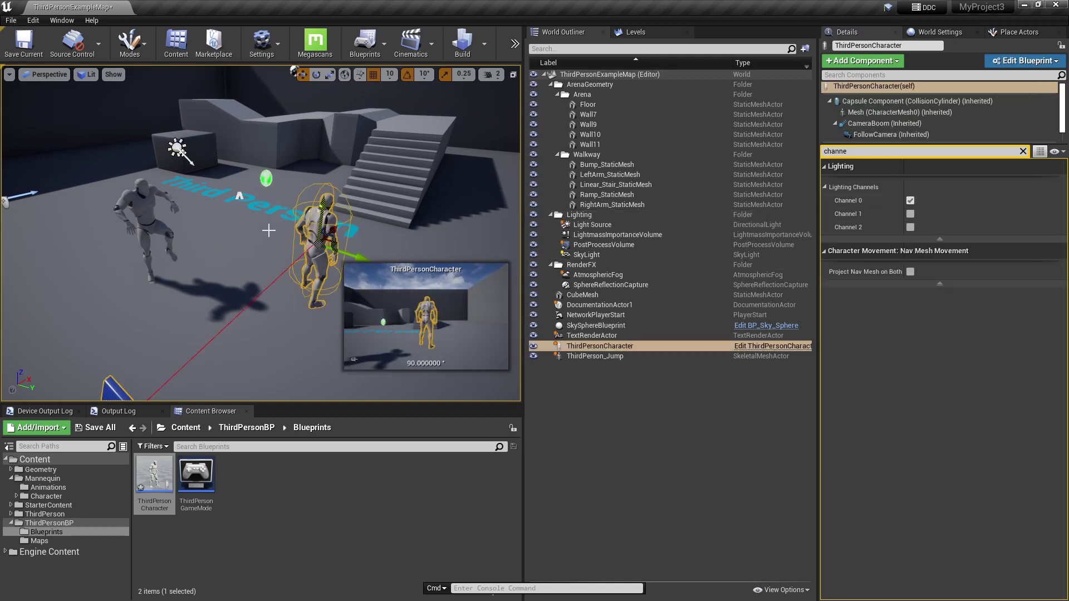
- Disable lighting Channel 0 on the ThirdPerson_Jump mesh and enable it again
left_click(144, 202)
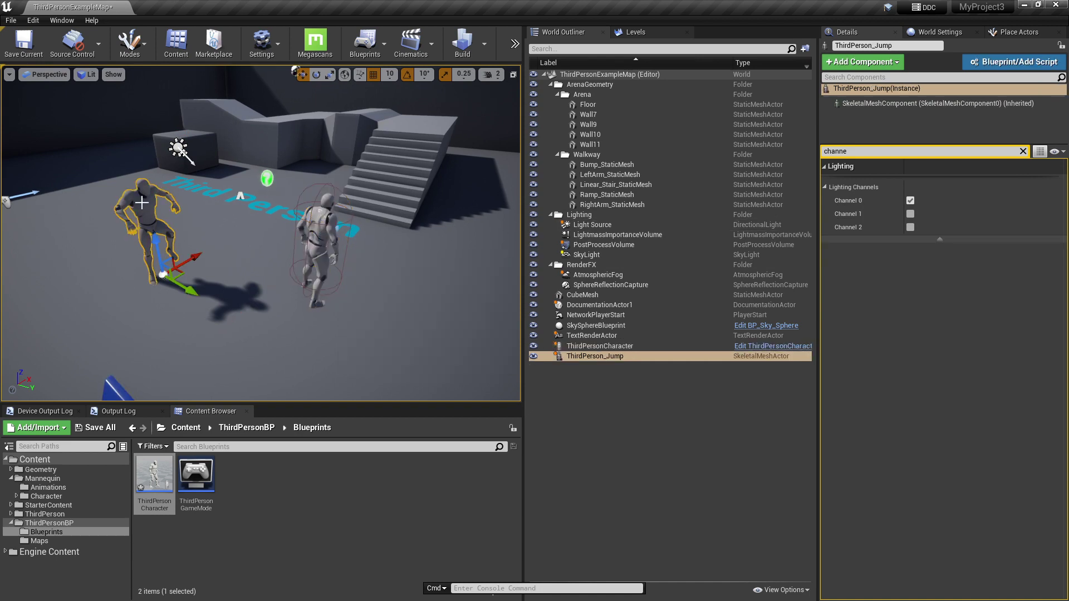
left_click(910, 201)
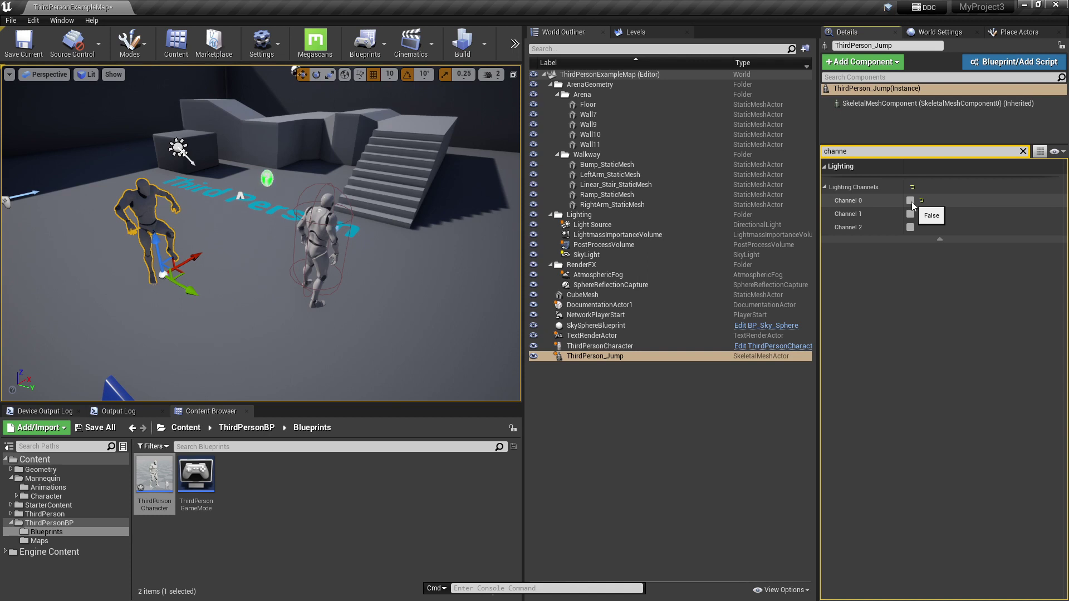
left_click(911, 202)
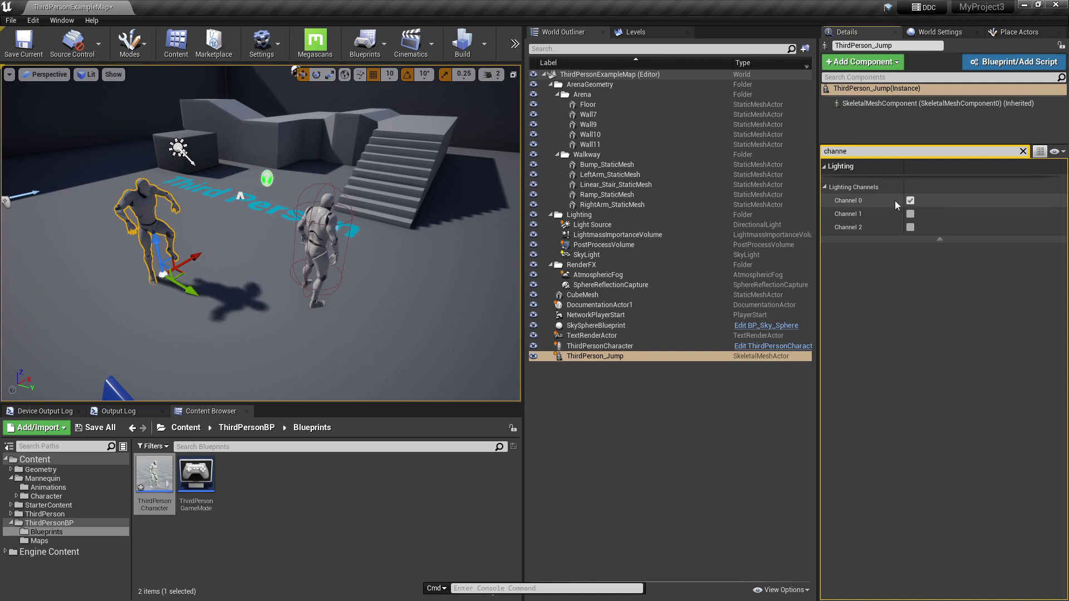
- Open the ThirdPersonCharacter blueprint, select its Mesh component and filter the component's details by "shado"
left_click(310, 233)
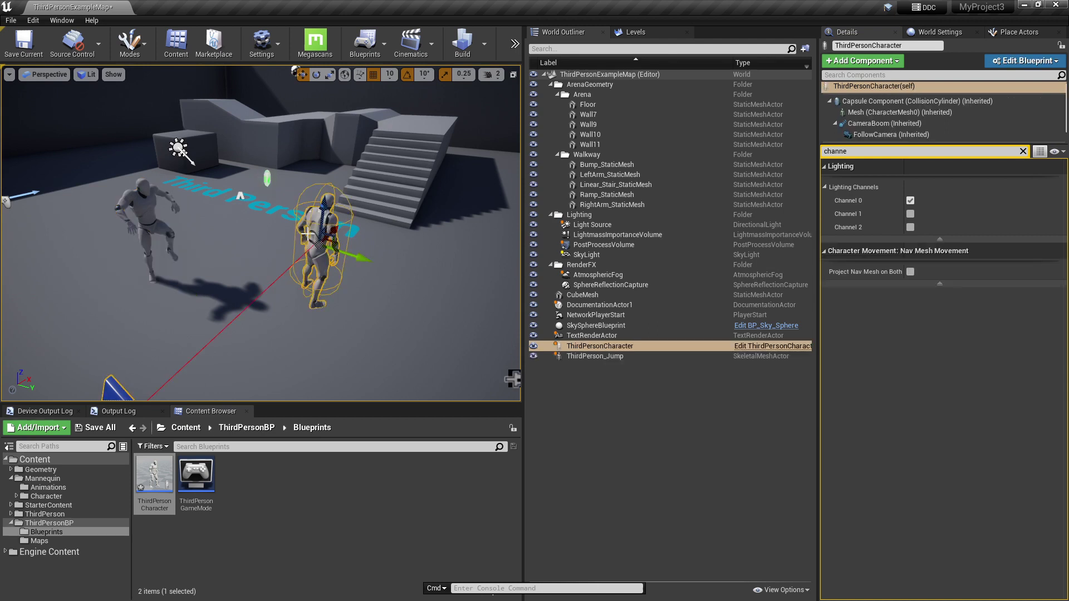
double_click(155, 486)
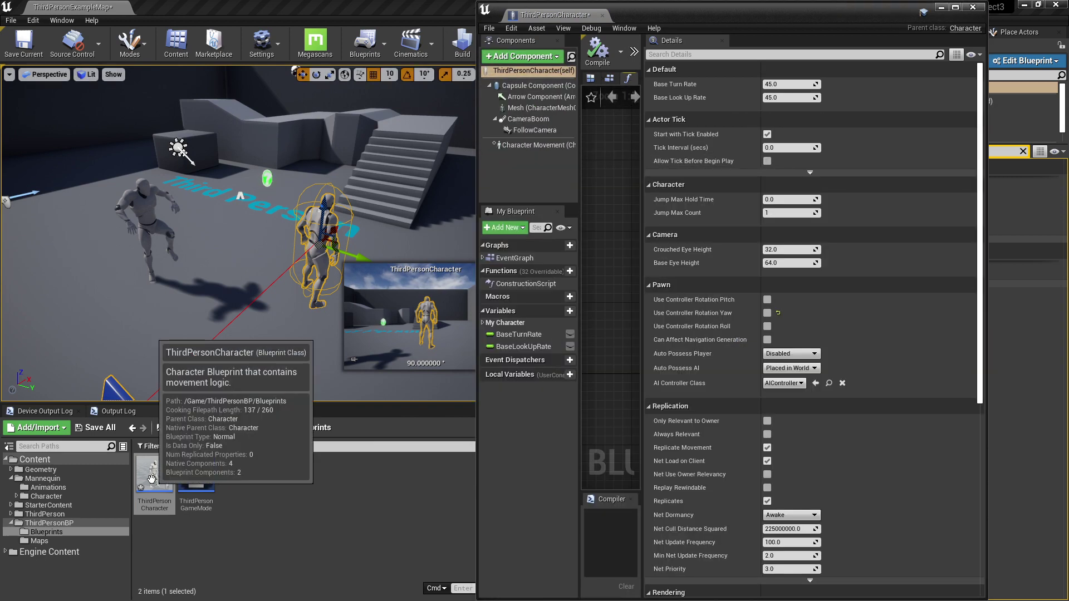
left_click(516, 111)
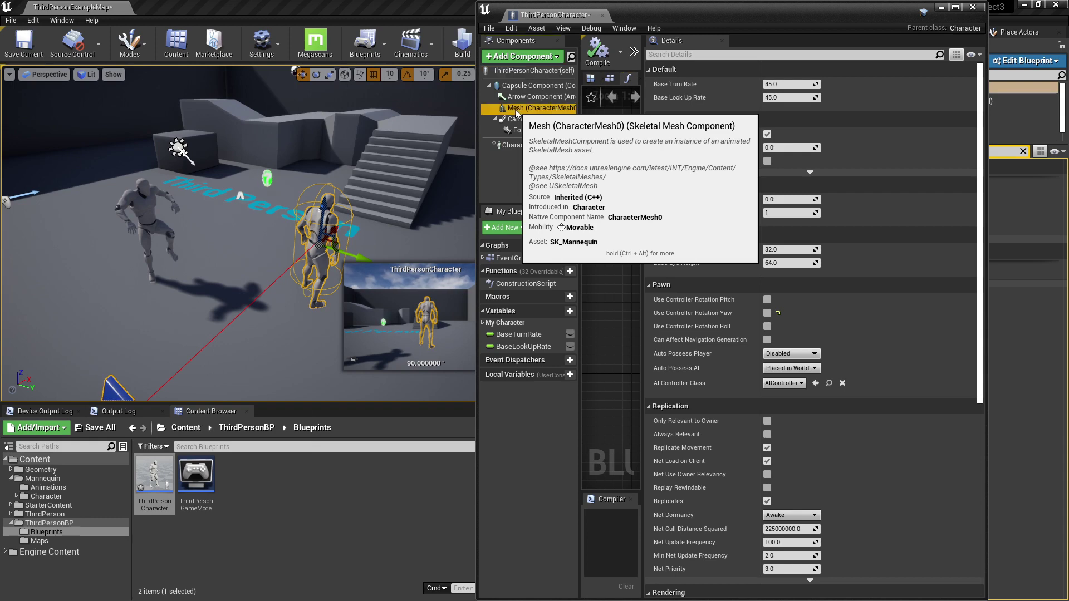
left_click(698, 54)
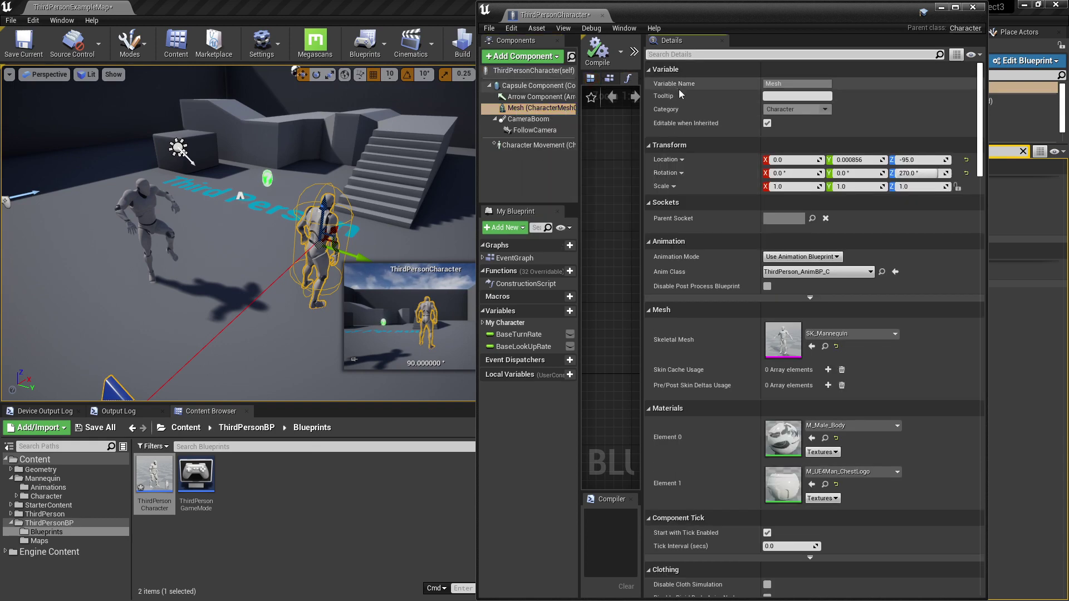
type("shado")
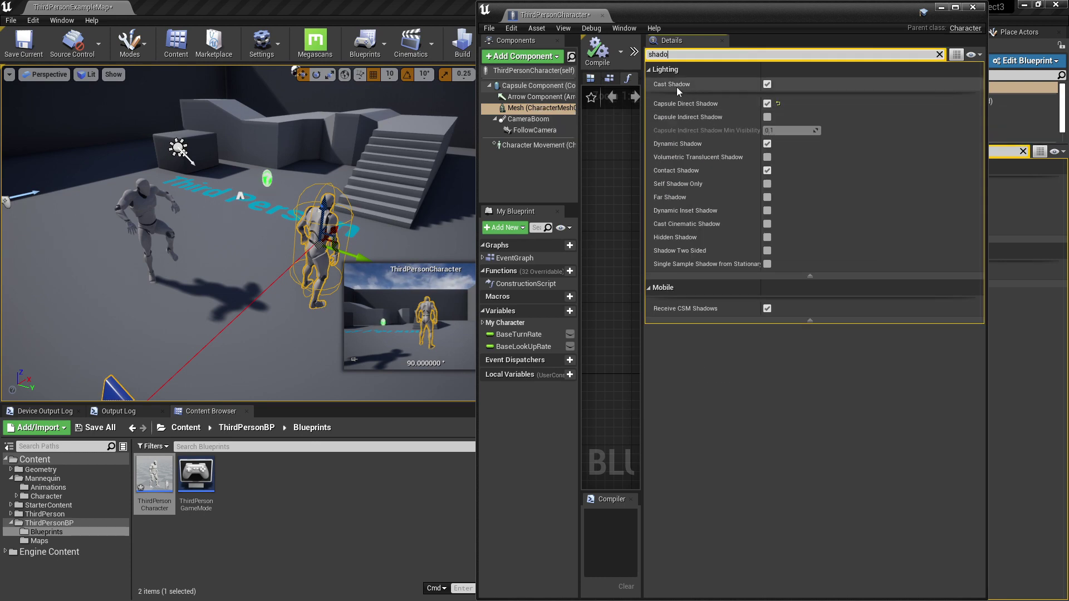
- Toggle Cast Shadow off and on for the character mesh, and disable its Capsule Direct Shadow option
left_click(767, 84)
left_click(767, 84)
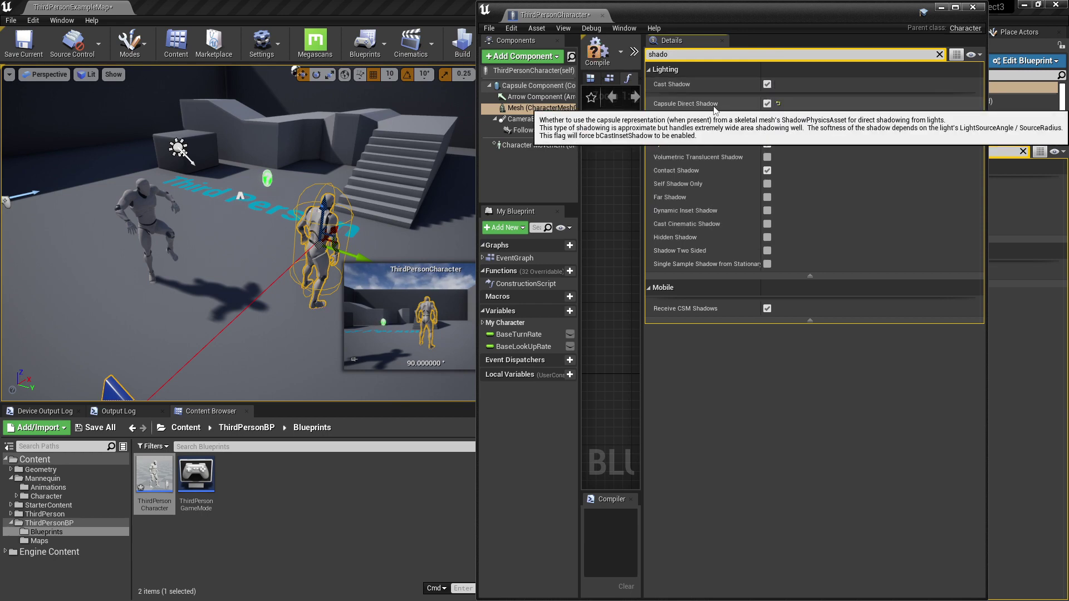
left_click(767, 104)
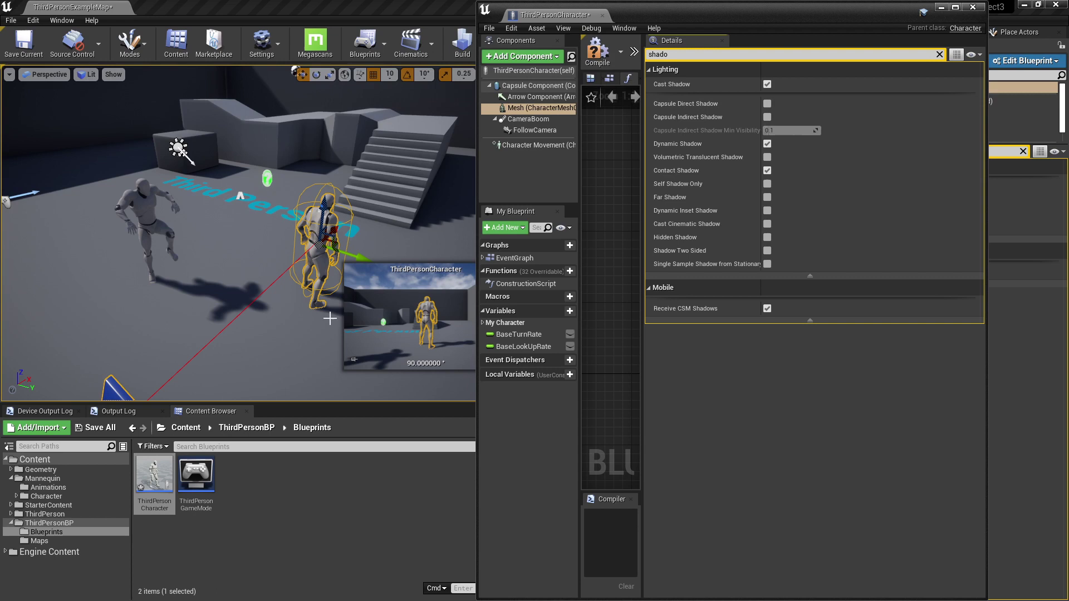
right_click_drag(330, 307, 354, 307)
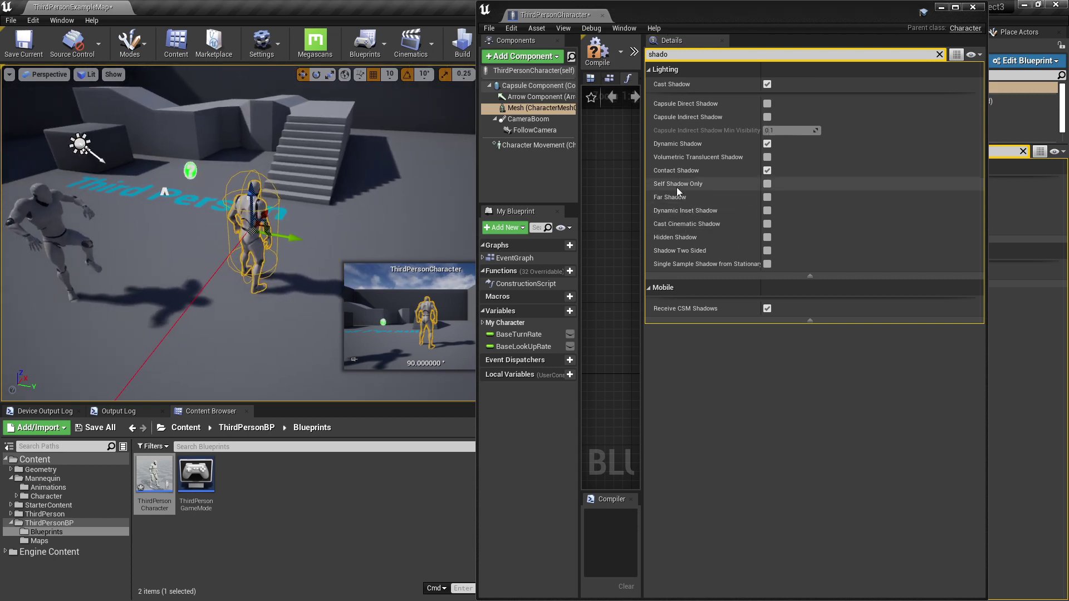
- Enable Self Shadow Only on the character mesh and disable it again
mouse_move(664, 188)
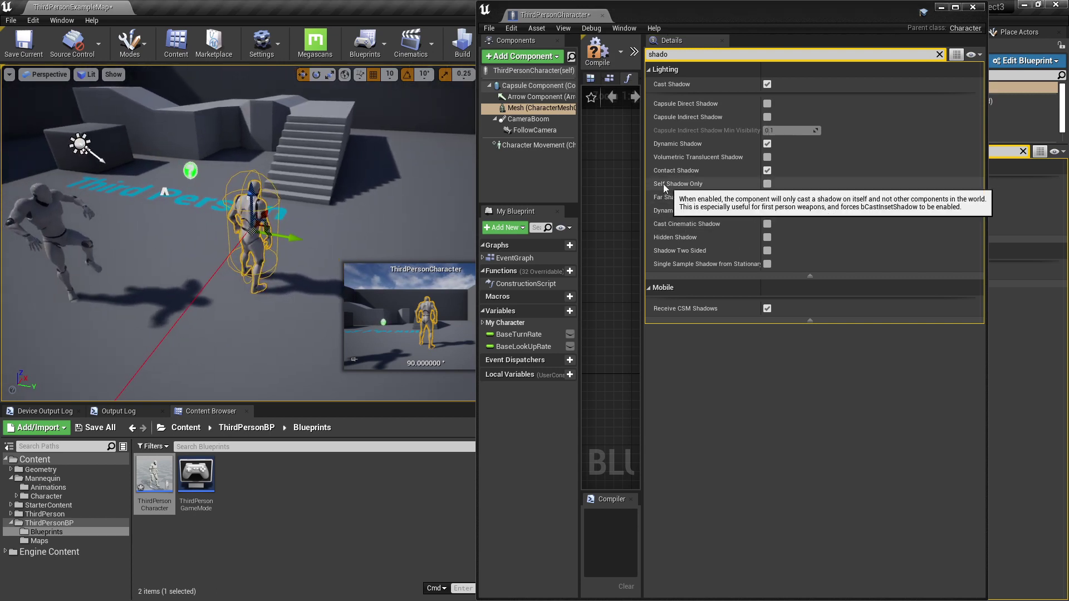
left_click(766, 184)
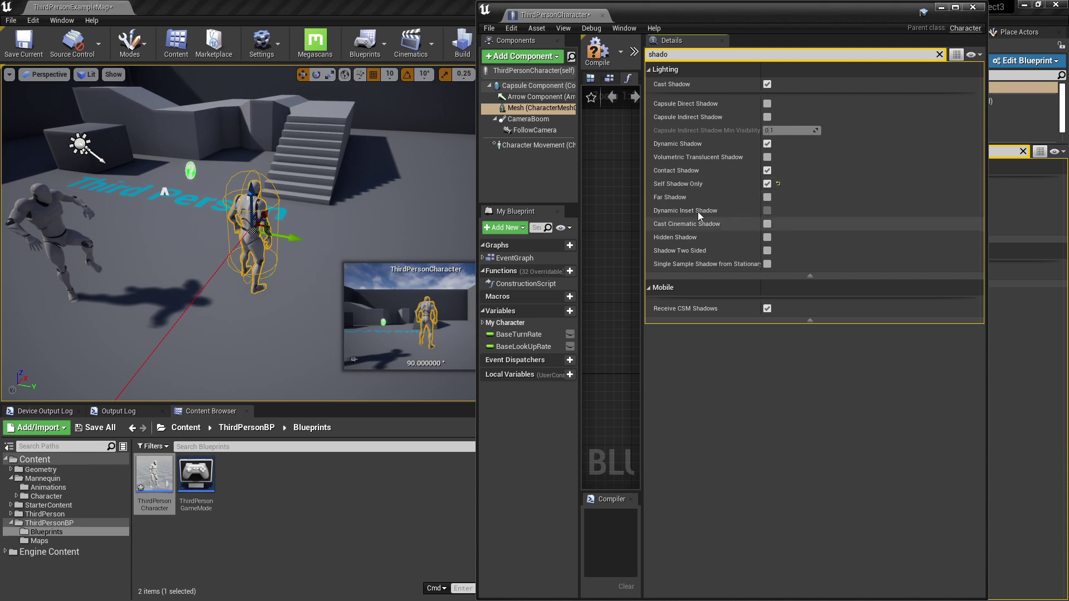
left_click(766, 184)
right_click_drag(381, 217, 381, 217)
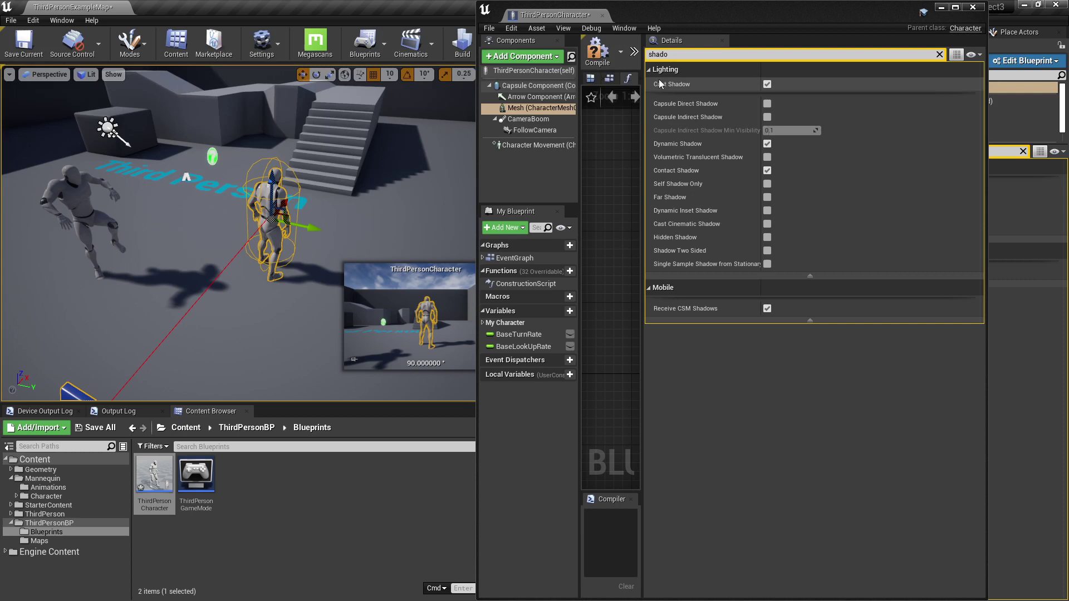
- Switch the character mesh's Cast Shadow option off and back on to compare its effect in the level
left_click(767, 84)
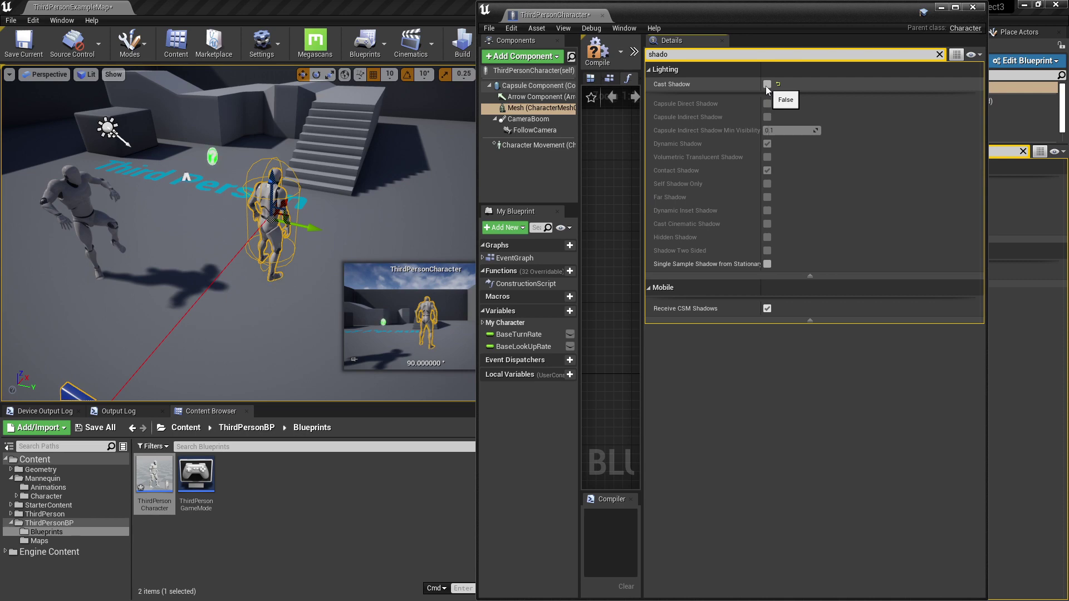
left_click(766, 84)
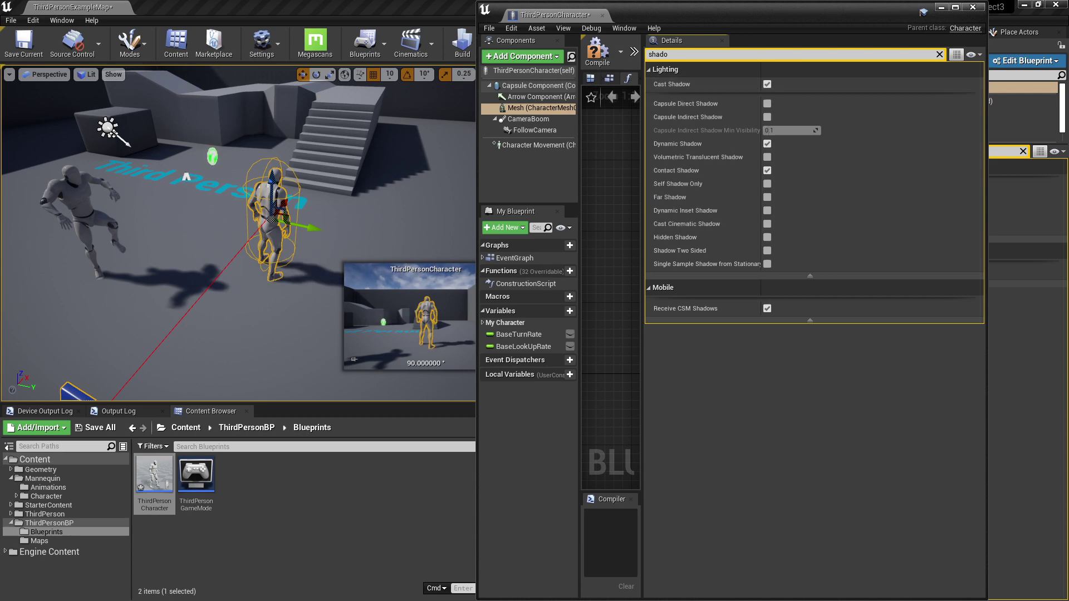
right_click_drag(240, 234, 221, 216)
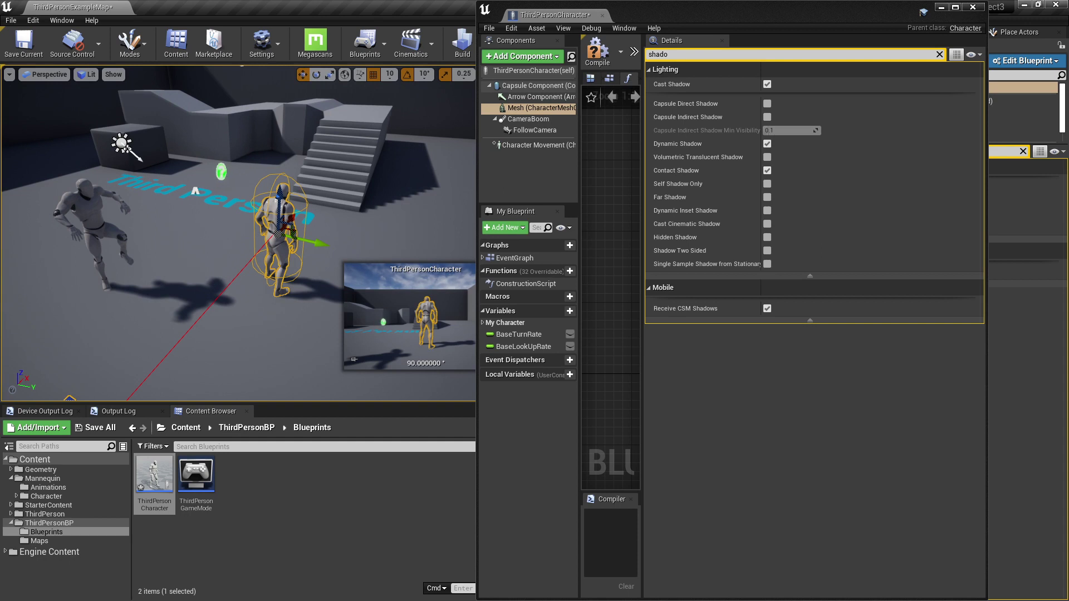